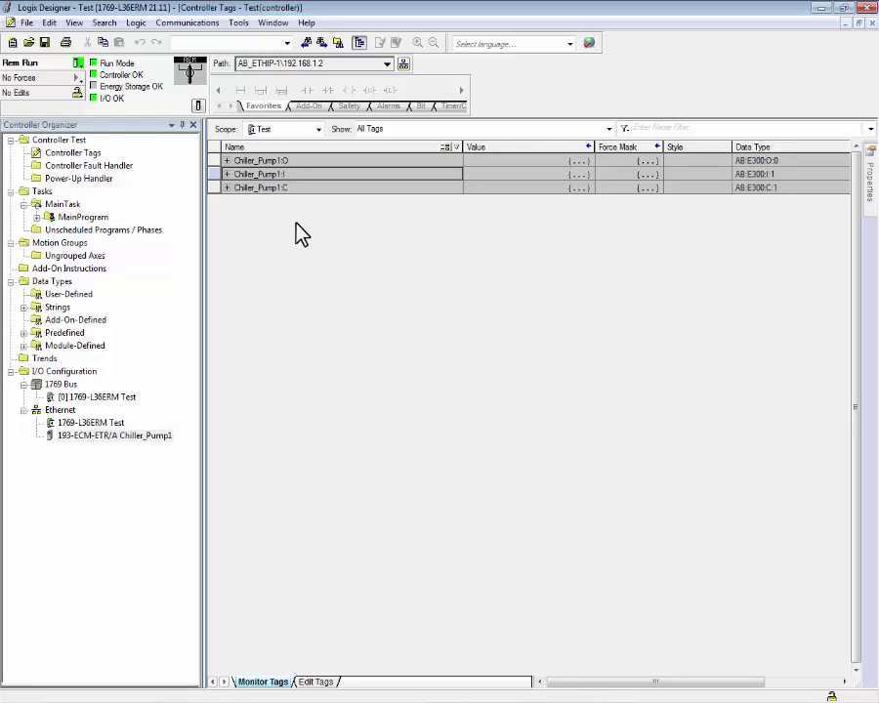
# Expand Chiller_Pump1:O and set its Pt00Data value to 1
pyautogui.click(226, 160)
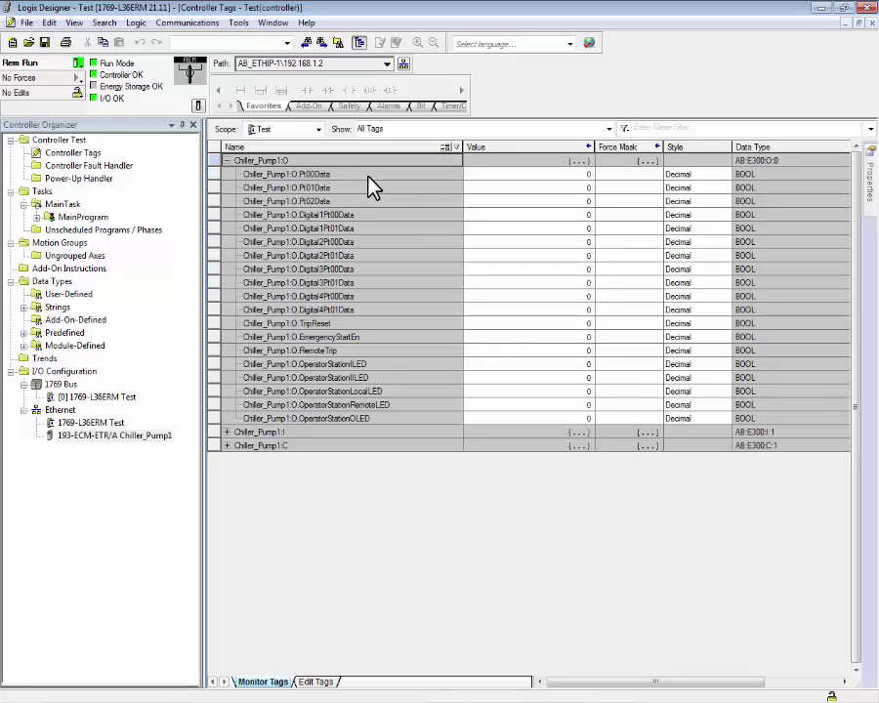
pyautogui.click(219, 174)
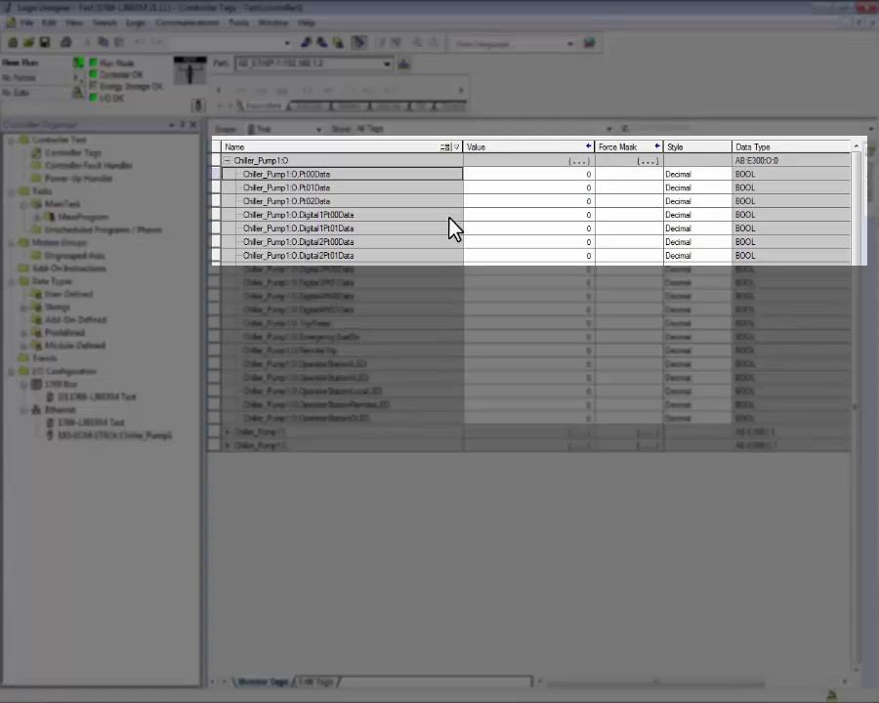
pyautogui.click(522, 176)
pyautogui.write('1')
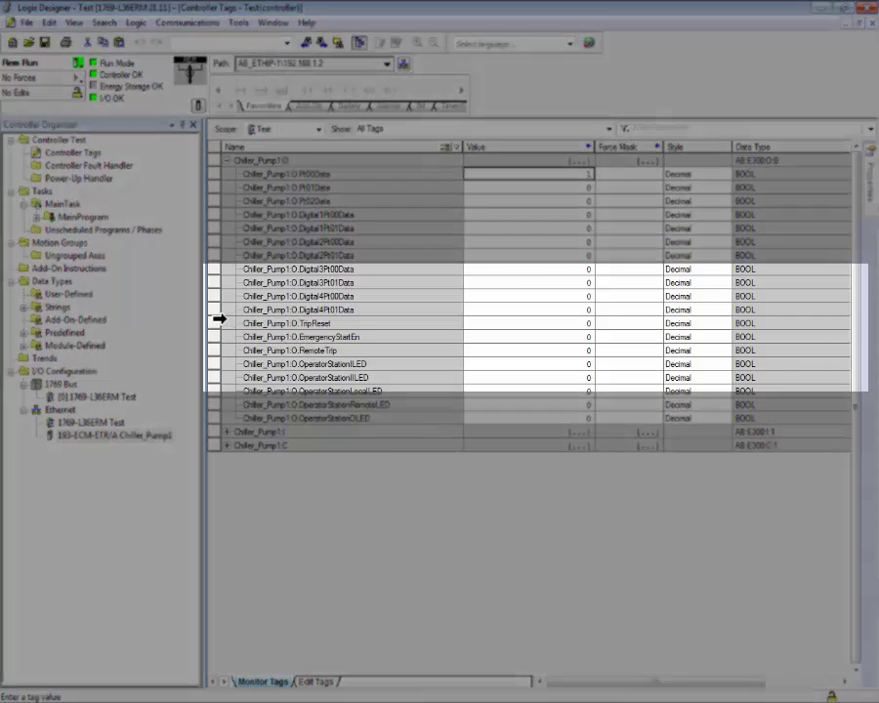
# Leave Chiller_Pump1:O.TripReset at 0 and set OperatorStationILED to 1
pyautogui.click(214, 323)
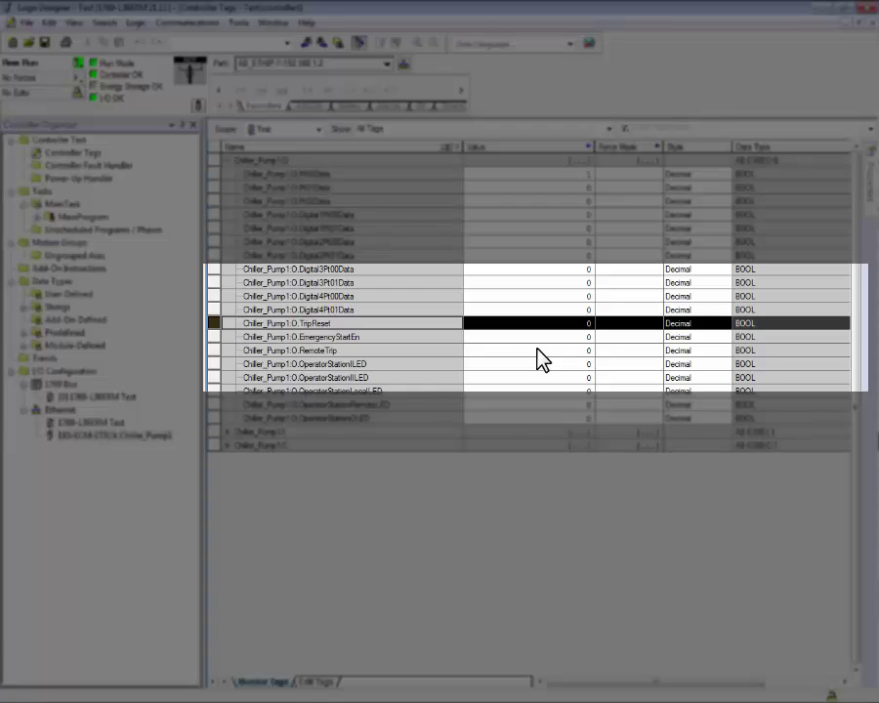
pyautogui.click(553, 323)
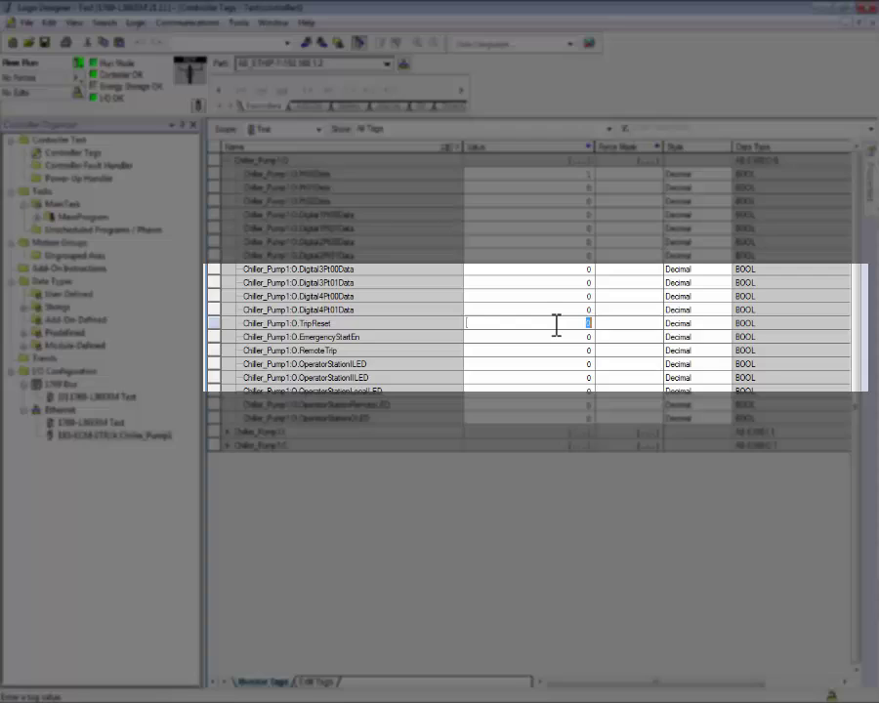
pyautogui.write('1')
pyautogui.press('Return')
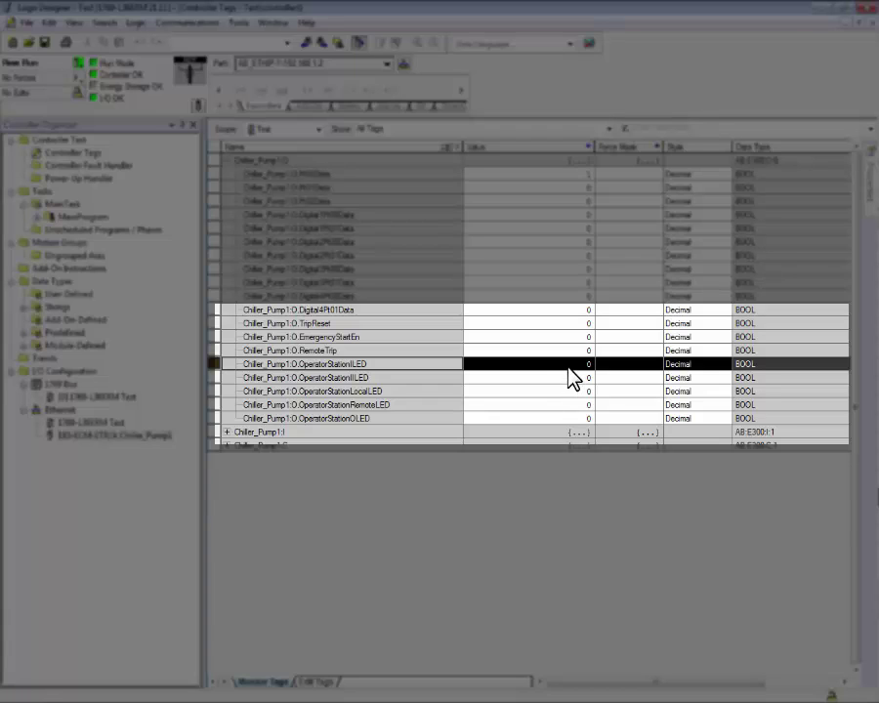
pyautogui.click(567, 366)
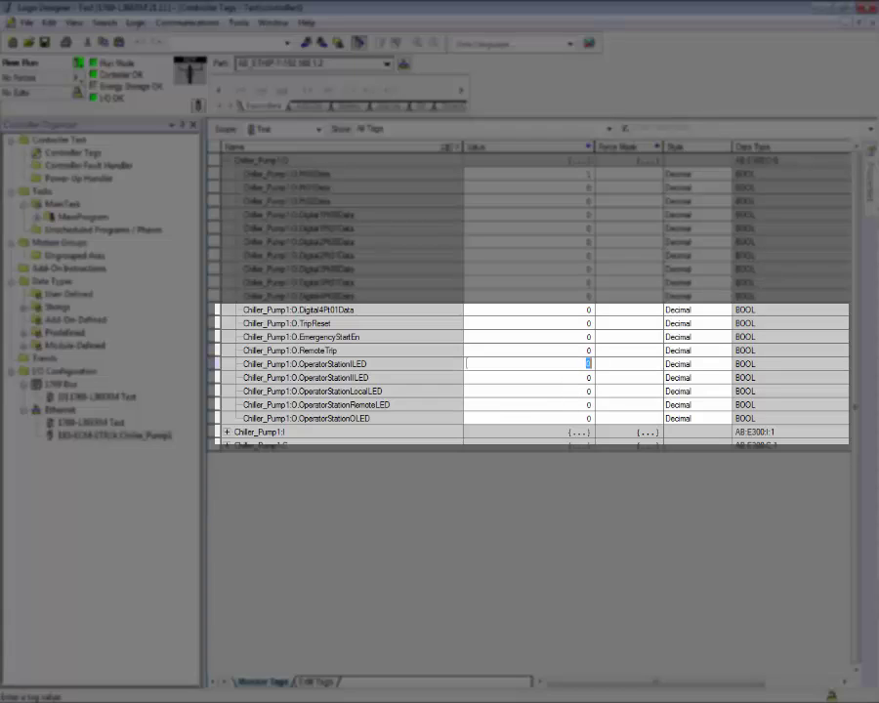
pyautogui.write('1')
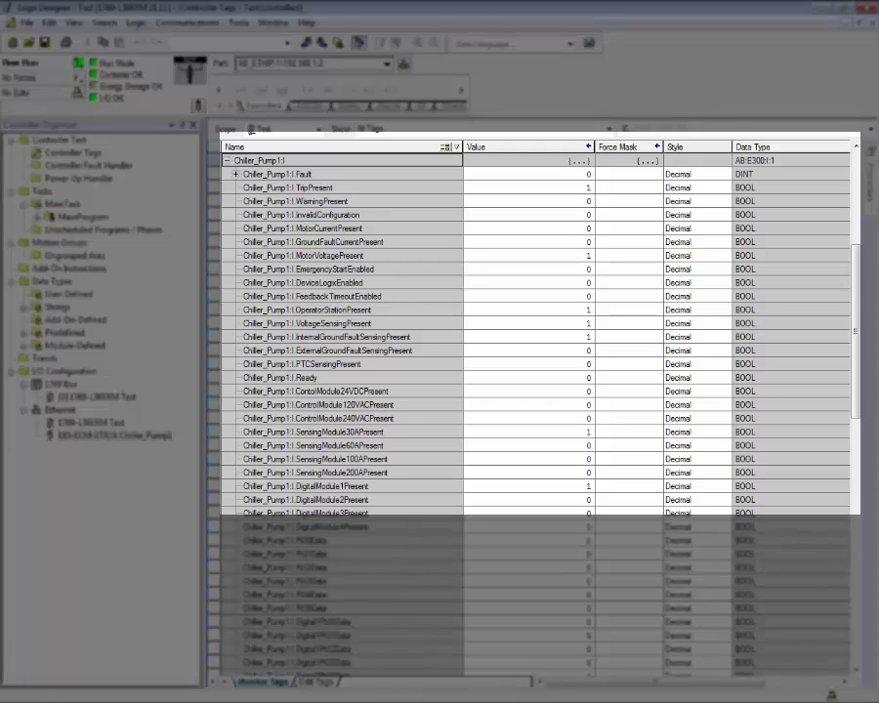
# Set Chiller_Pump1:O.TripReset to 1 and confirm TripPresent drops to 0 with Ready at 1
pyautogui.click(527, 187)
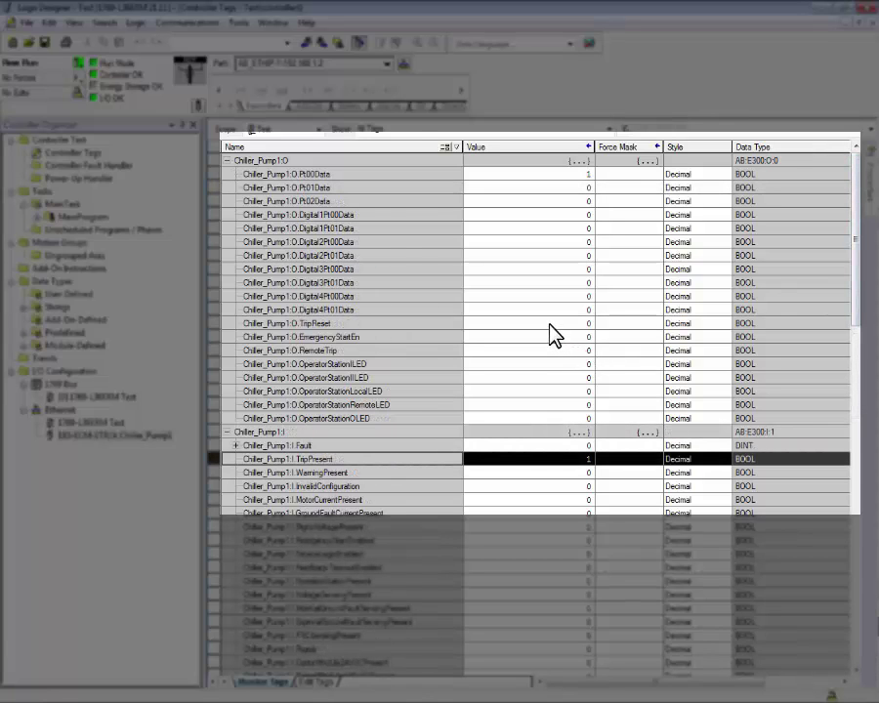
pyautogui.doubleClick(551, 323)
pyautogui.write('1')
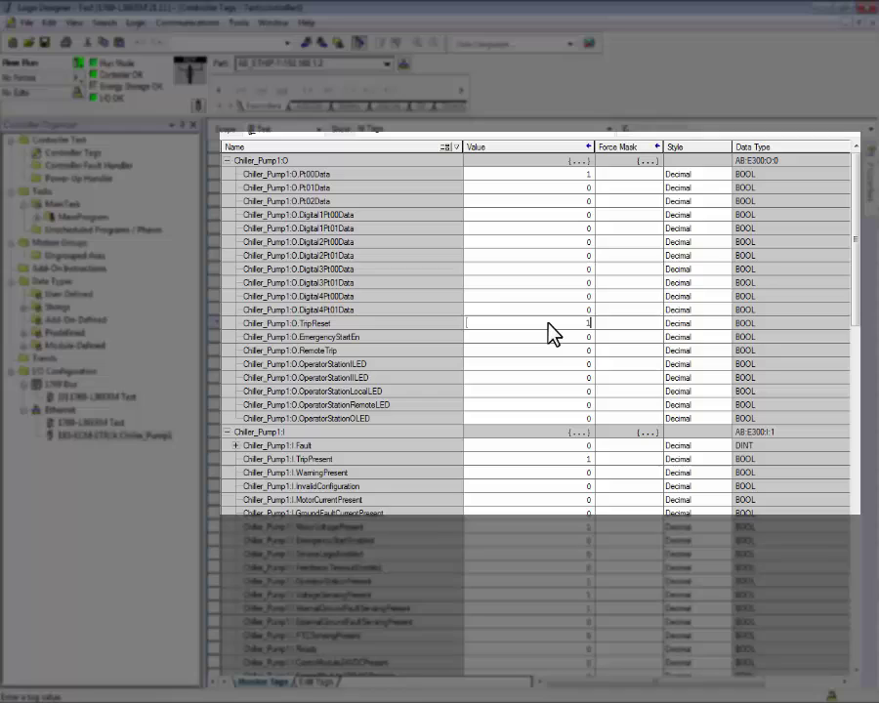
pyautogui.press('Return')
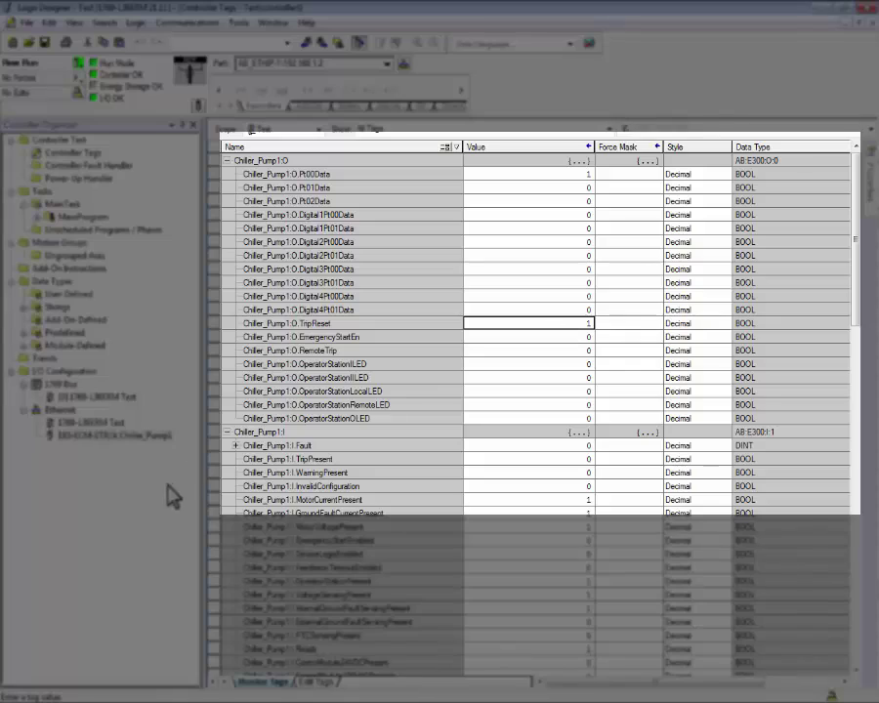
pyautogui.click(217, 456)
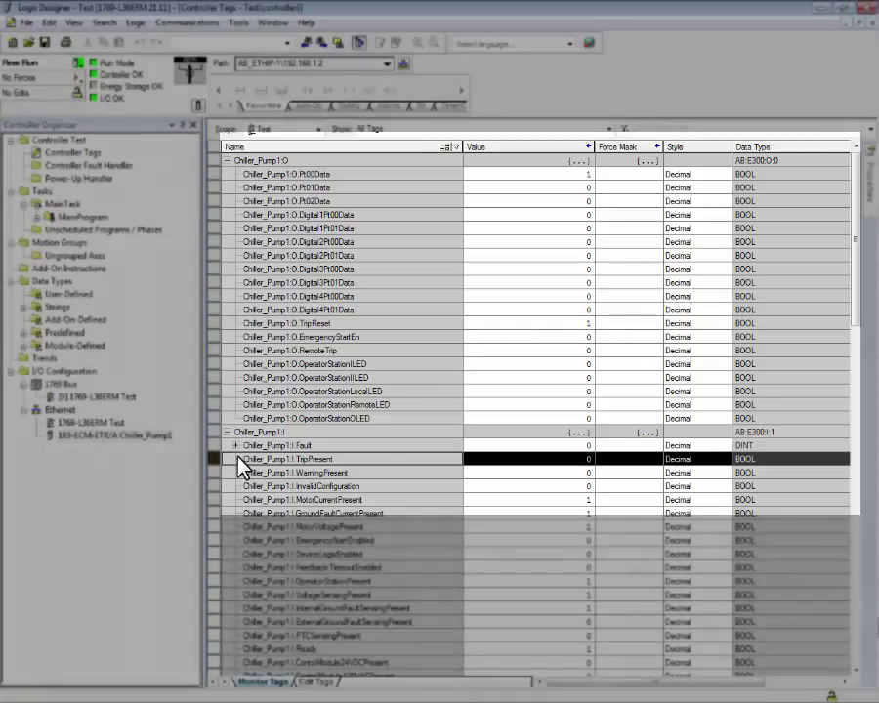
pyautogui.scroll(-6, 415, 488)
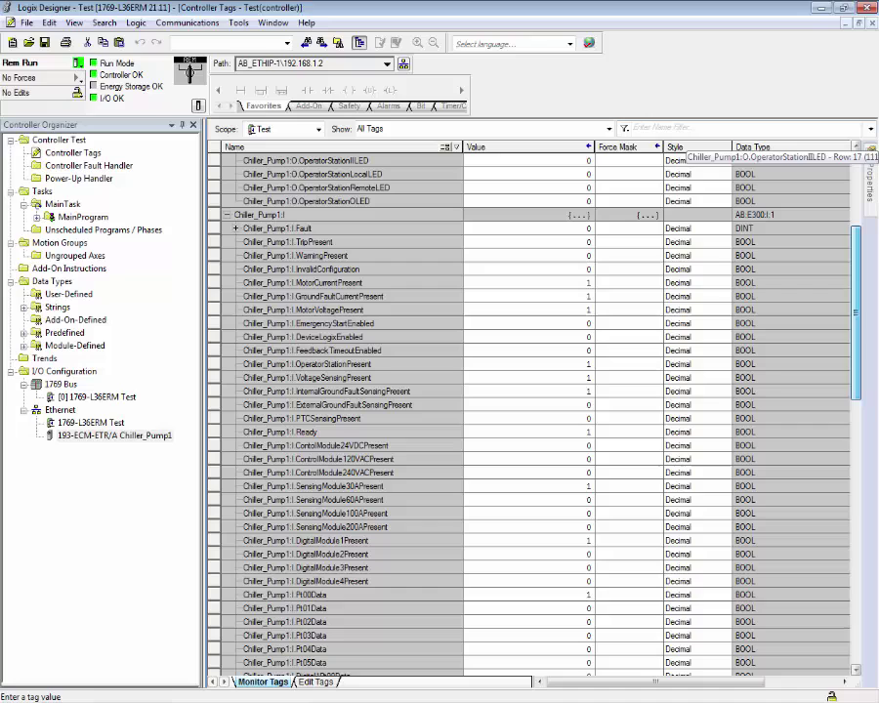
pyautogui.scroll(-1, 528, 410)
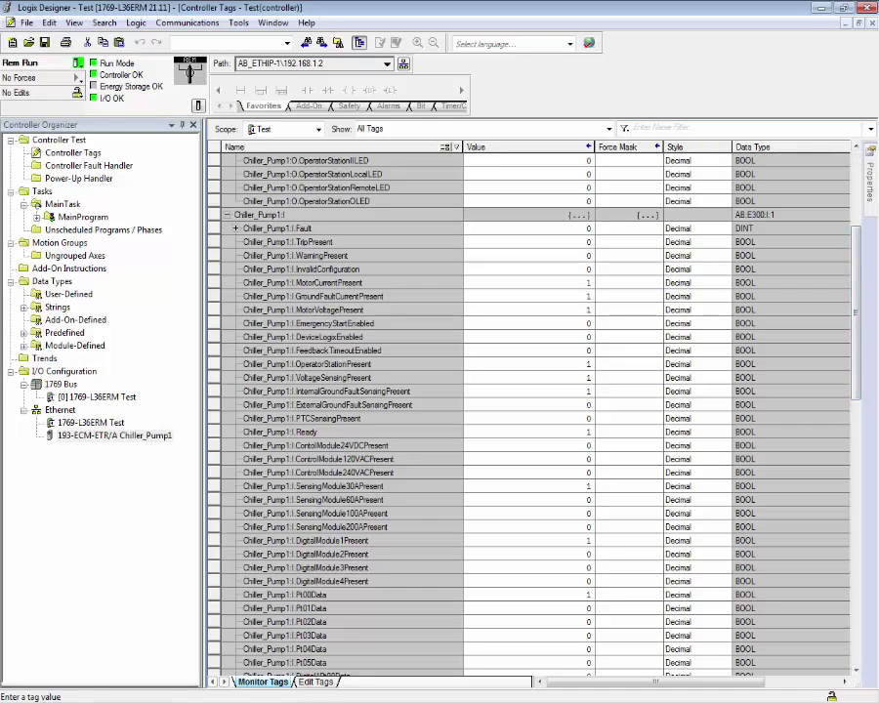
pyautogui.scroll(-2, 856, 337)
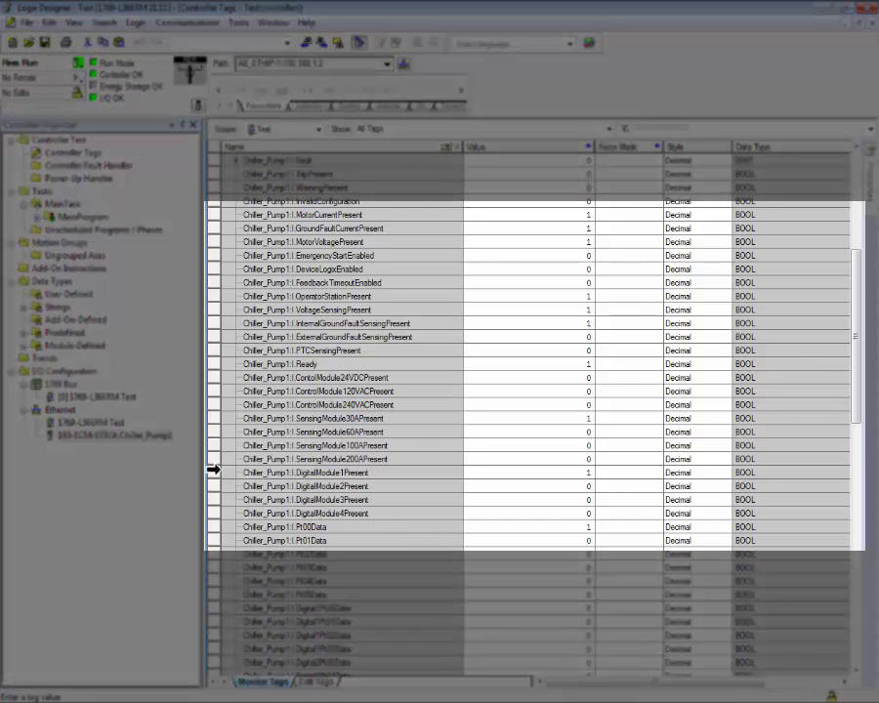
pyautogui.click(213, 472)
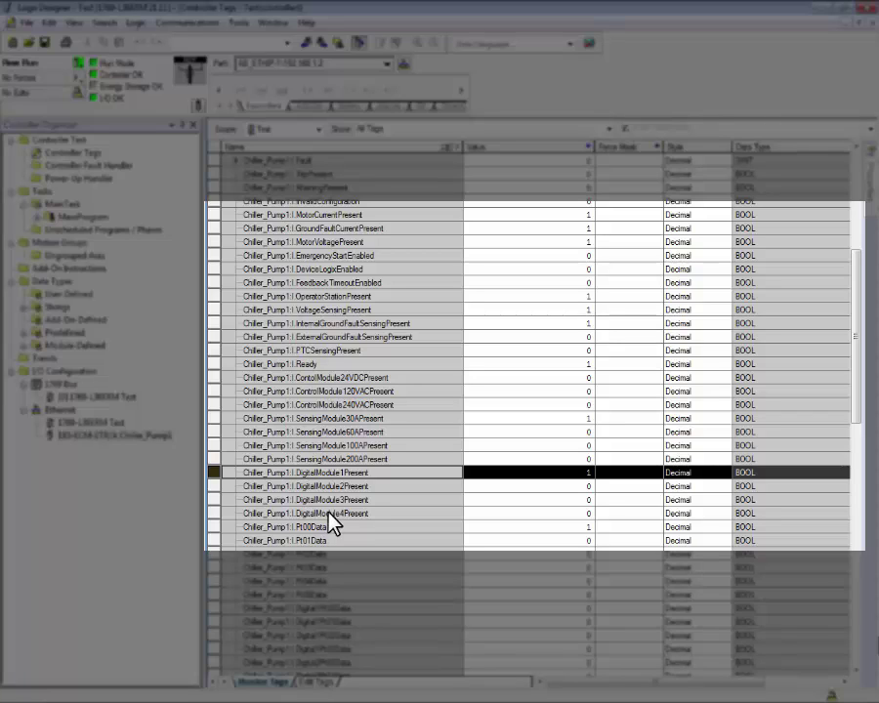
pyautogui.click(219, 295)
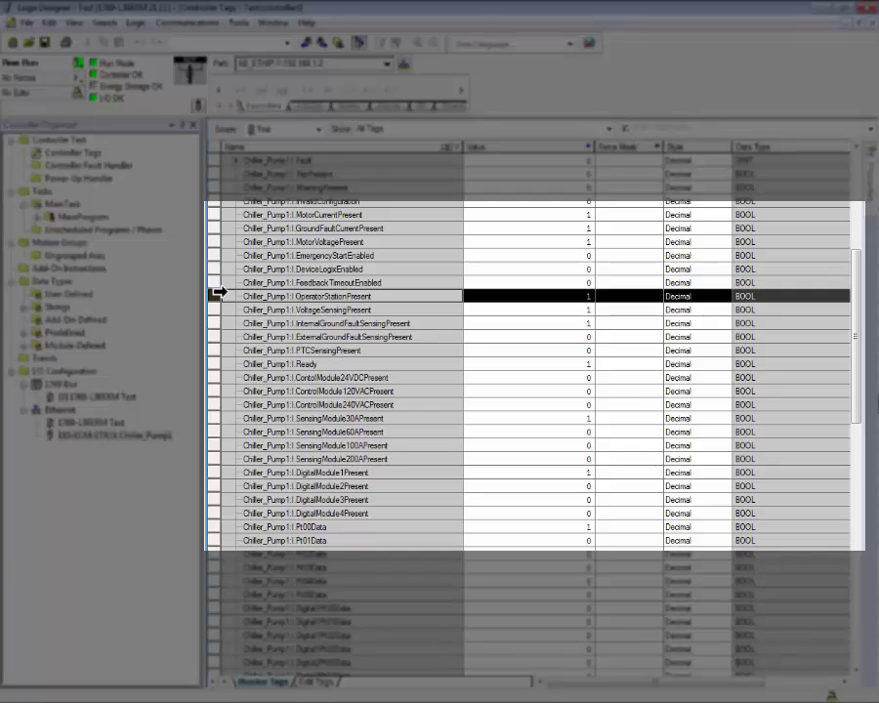
pyautogui.scroll(-4, 218, 294)
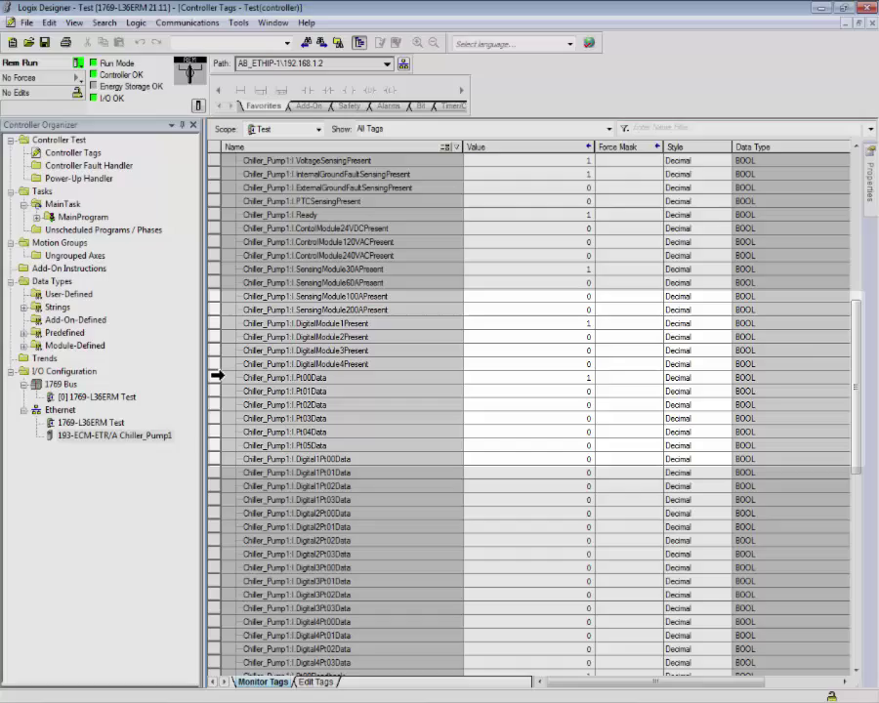
# Check the Chiller_Pump1:I Pt00Data and OperatorStationI inputs, then scroll down toward Protection
pyautogui.click(332, 377)
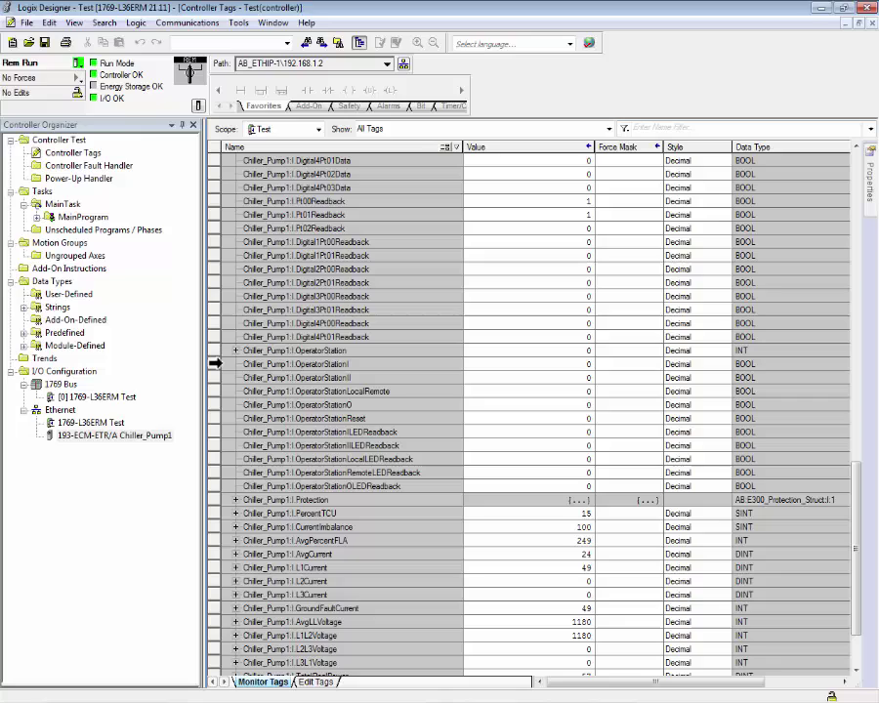
pyautogui.click(215, 364)
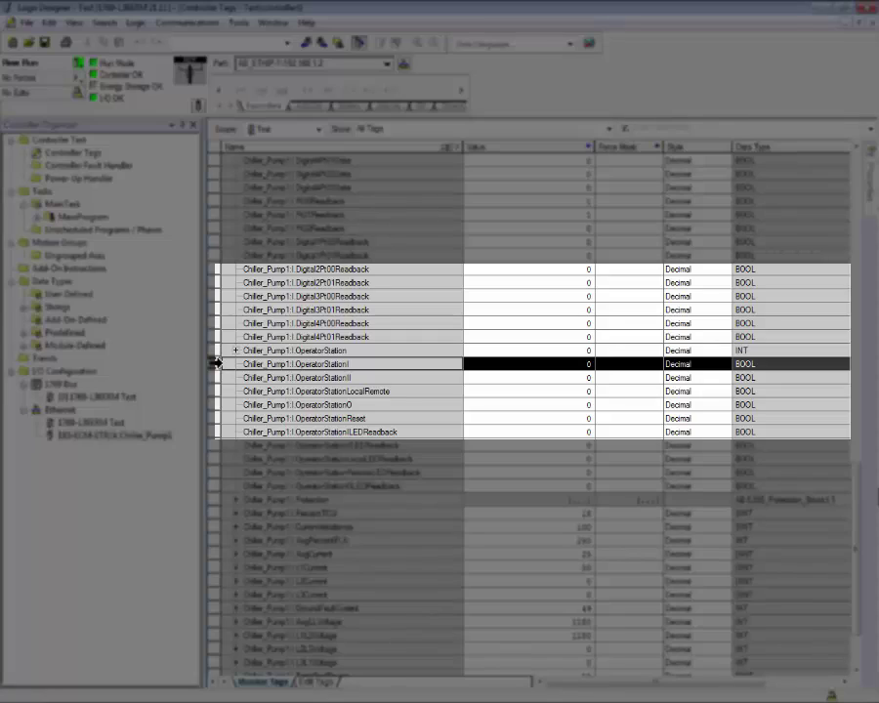
pyautogui.scroll(-2, 533, 411)
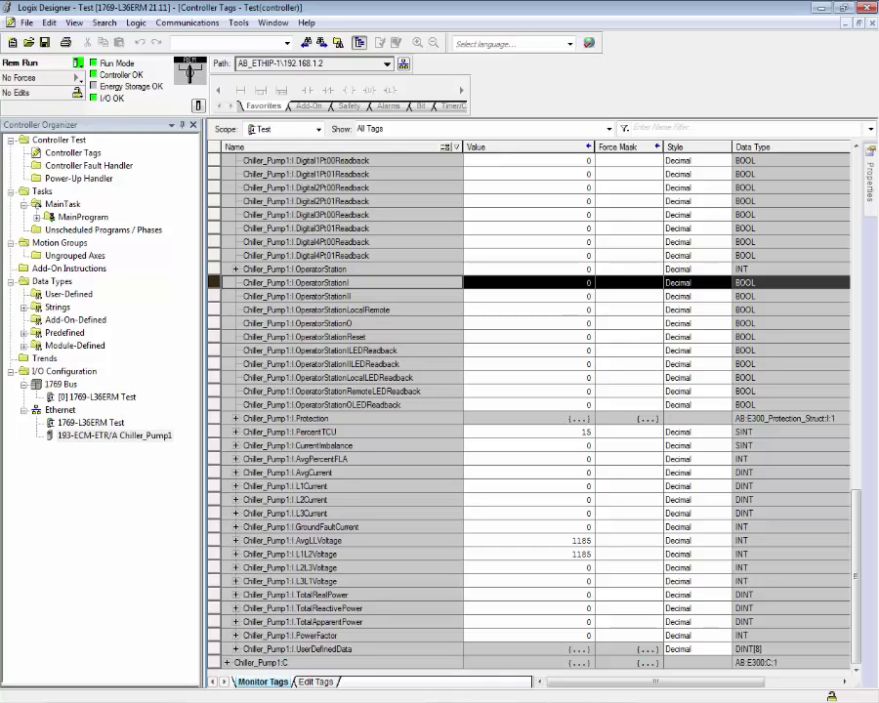
# Expand Chiller_Pump1:I.Protection and confirm the TestTrip bit is back at 0
pyautogui.click(236, 421)
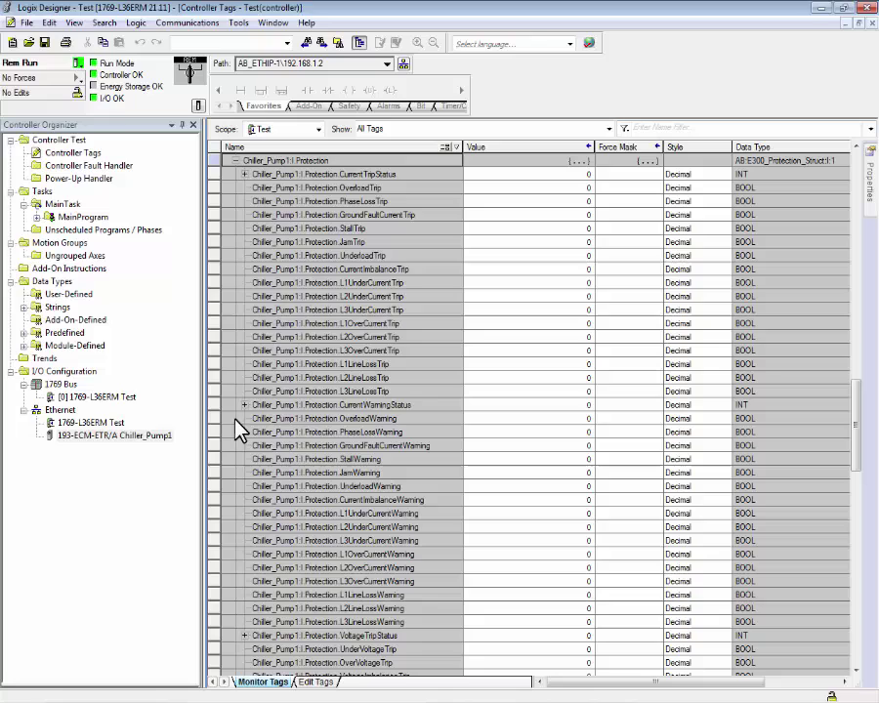
pyautogui.scroll(-1, 414, 384)
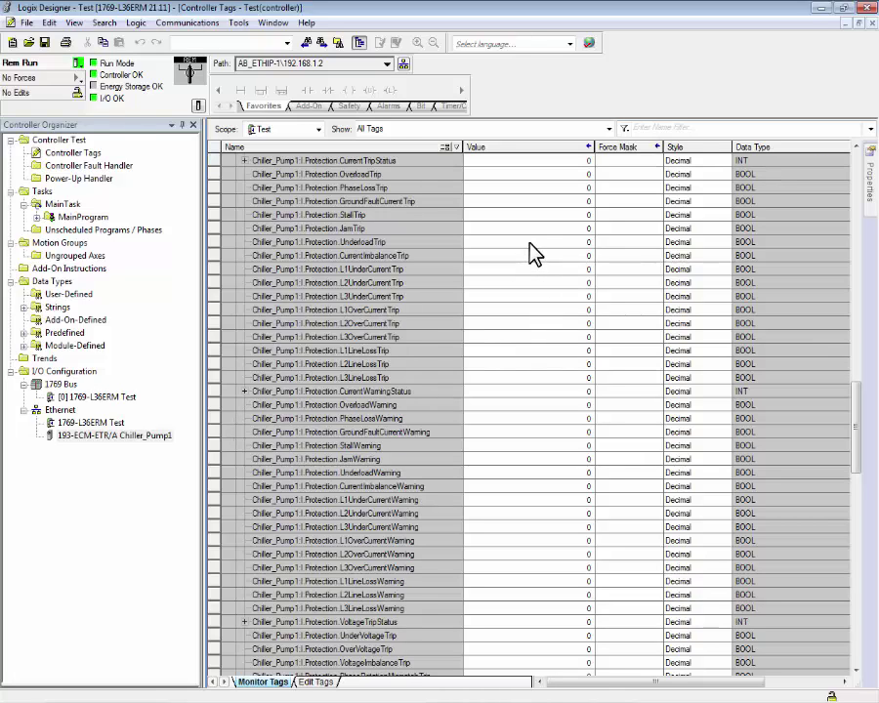
pyautogui.scroll(-1, 539, 287)
pyautogui.scroll(-12, 538, 287)
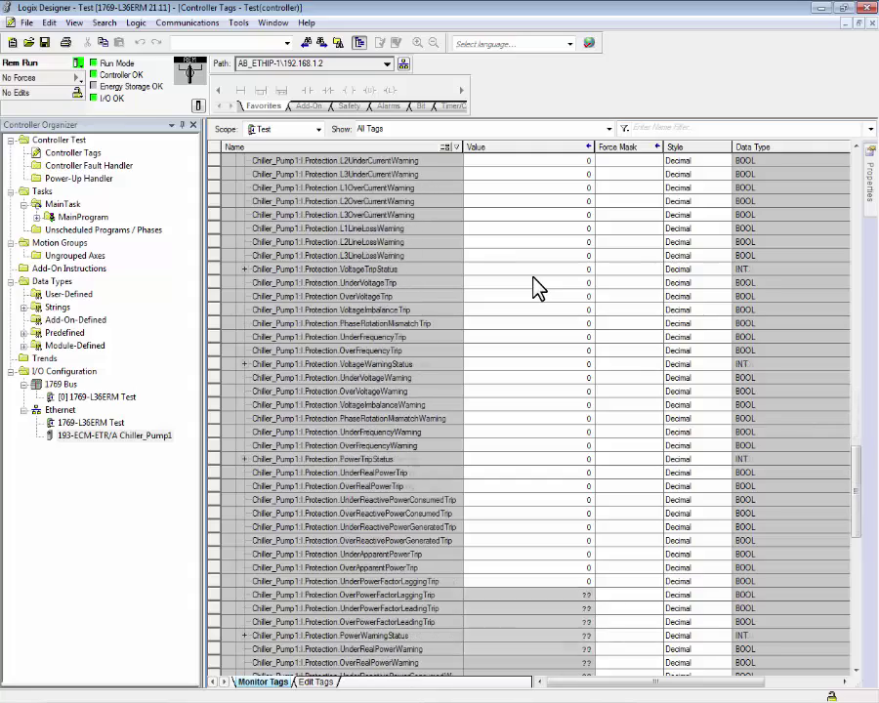
pyautogui.scroll(-5, 538, 287)
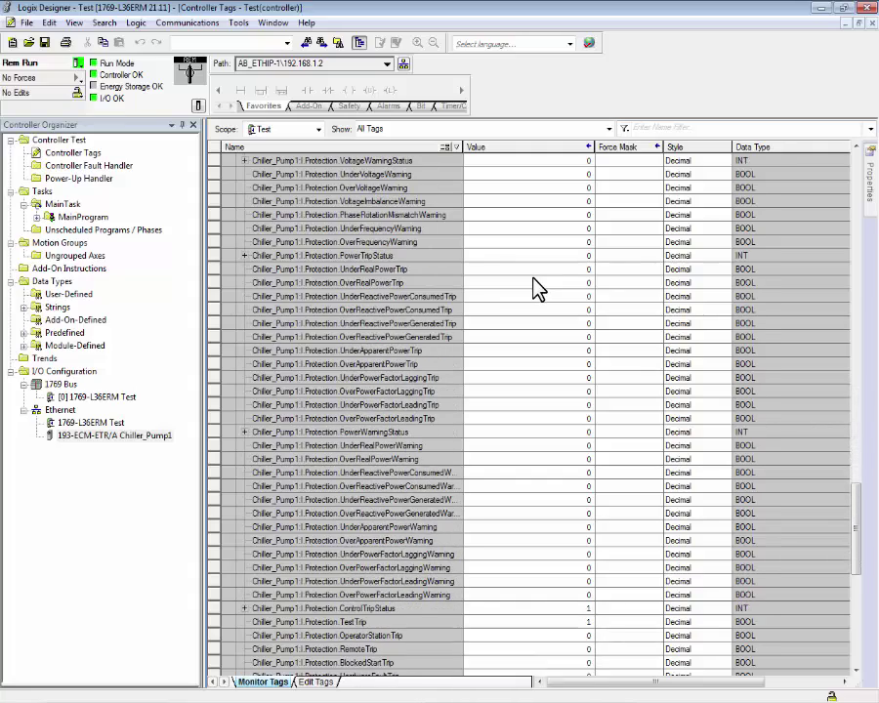
pyautogui.scroll(-1, 539, 287)
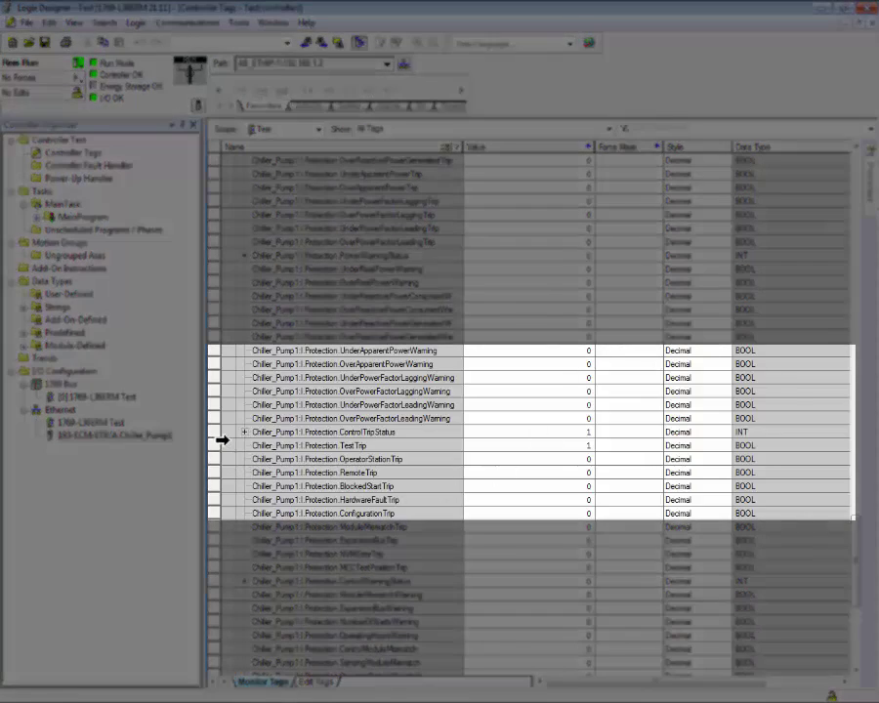
pyautogui.click(223, 441)
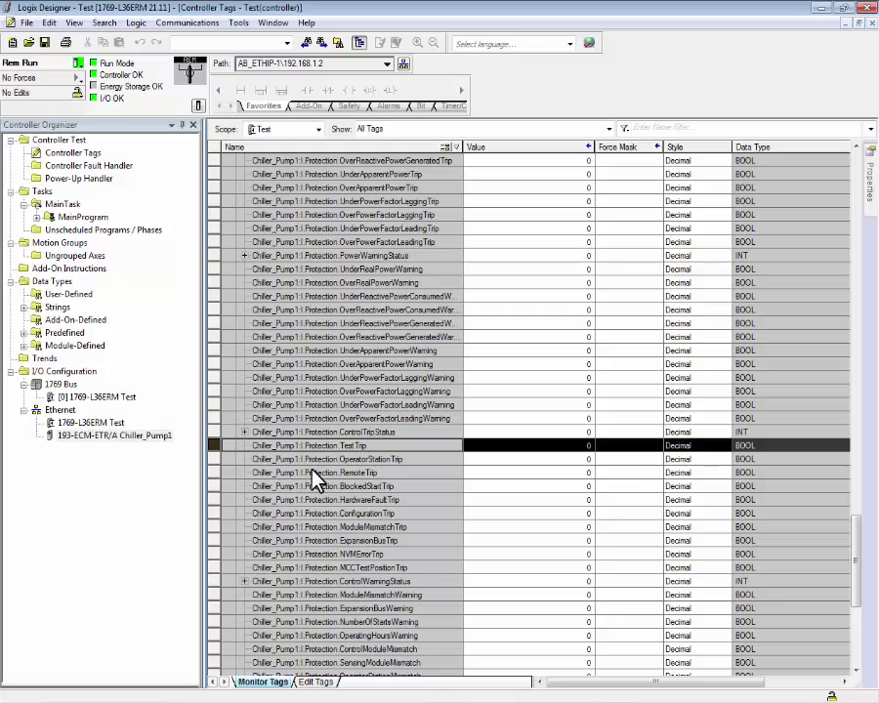
pyautogui.scroll(-8, 463, 549)
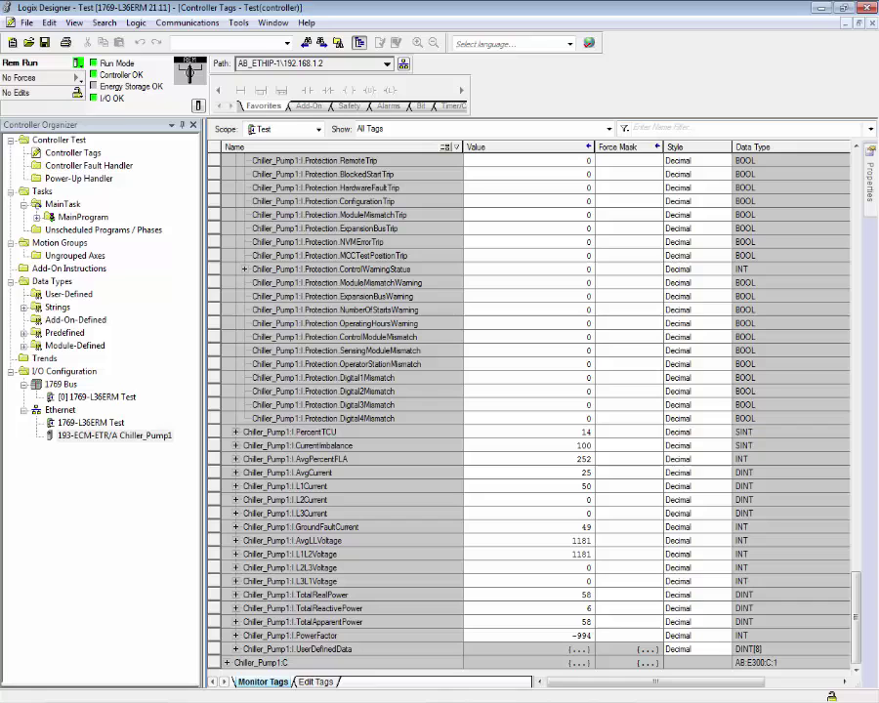
# Review PercentTCU, CurrentImbalance, L1Current, AvgLLVoltage, L1L2Voltage and TotalRealPower, then expand UserDefinedData
pyautogui.click(213, 432)
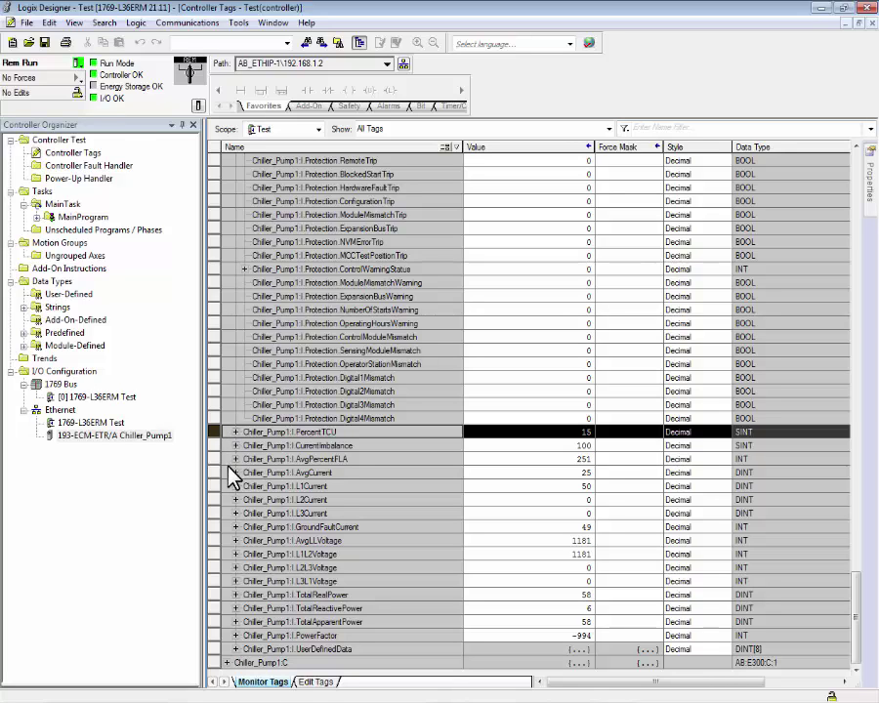
pyautogui.press('Down')
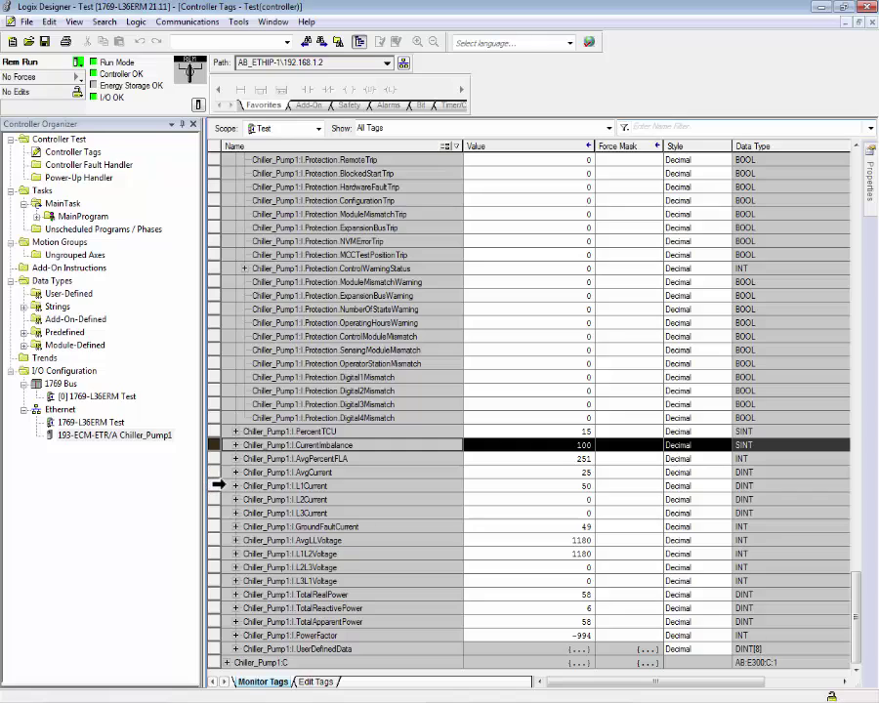
pyautogui.click(217, 486)
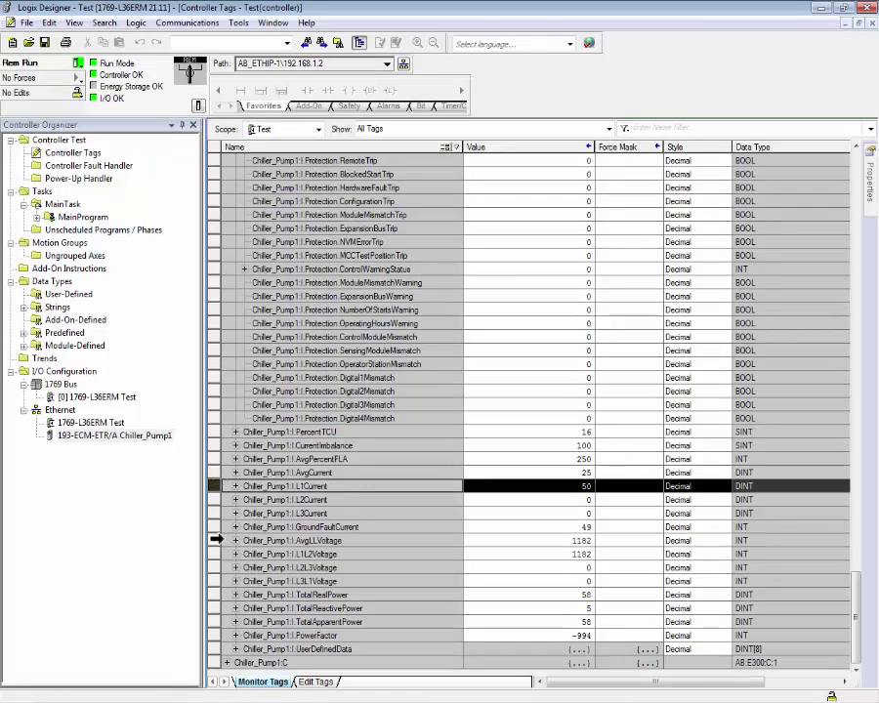
pyautogui.click(216, 539)
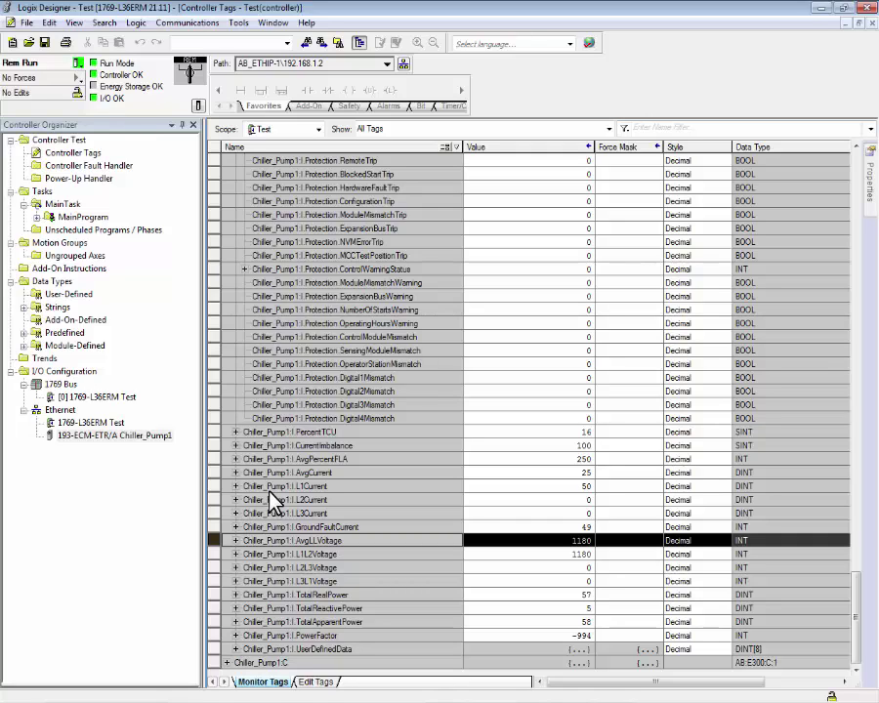
pyautogui.click(217, 554)
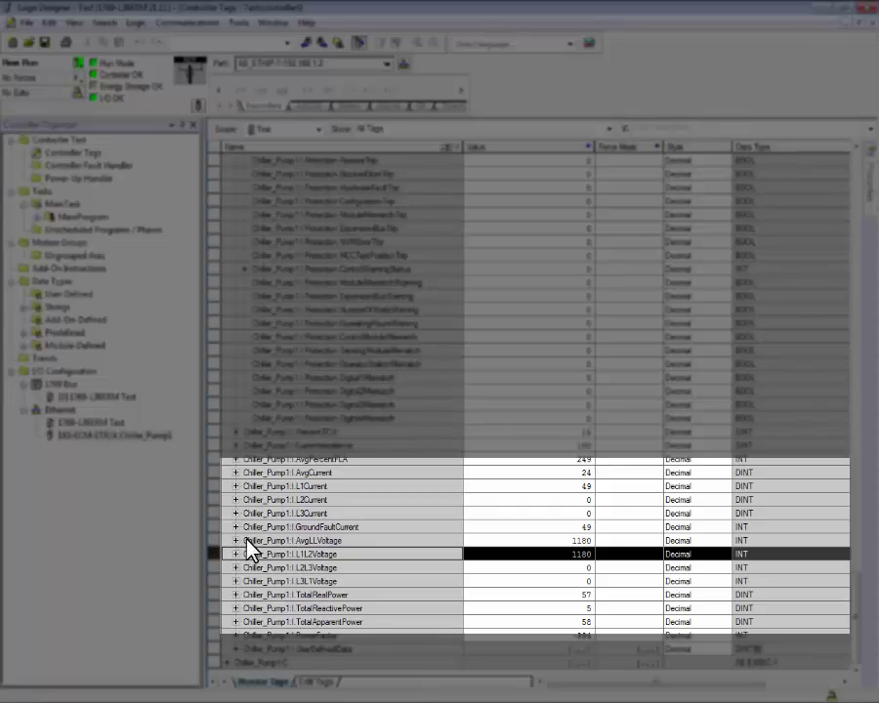
pyautogui.press('Down')
pyautogui.press('Down')
pyautogui.press('Down')
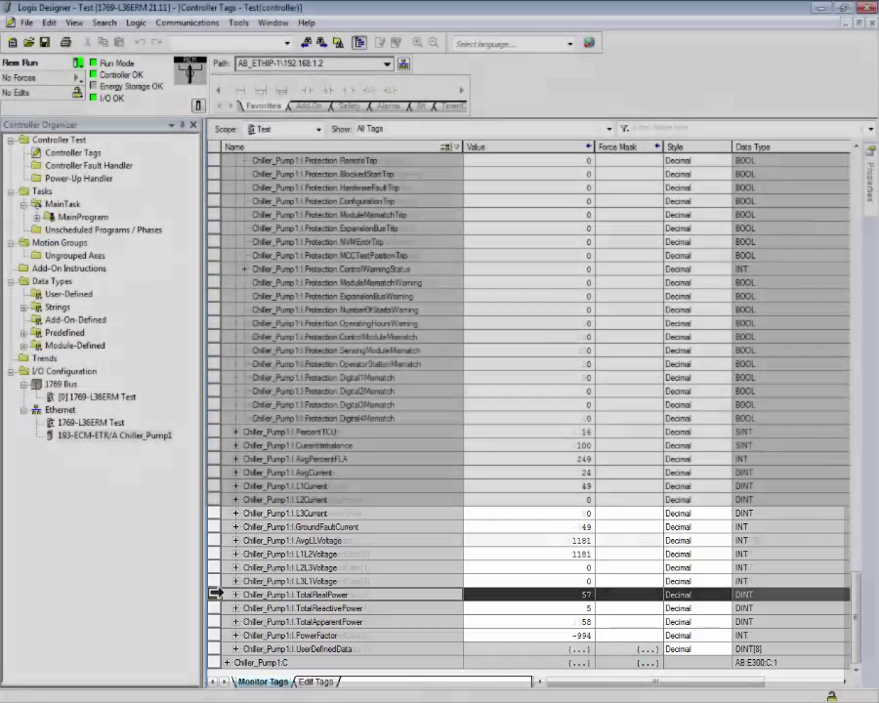
pyautogui.click(236, 649)
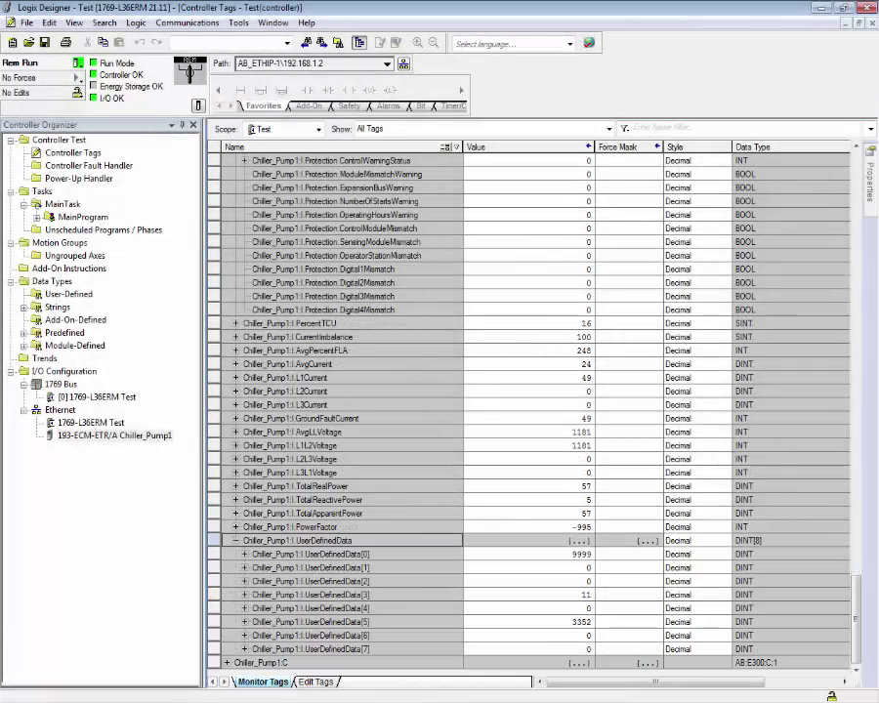
# Check UserDefinedData[0] (9999) and [1], then show the Chiller_Pump1:C configuration members
pyautogui.click(344, 555)
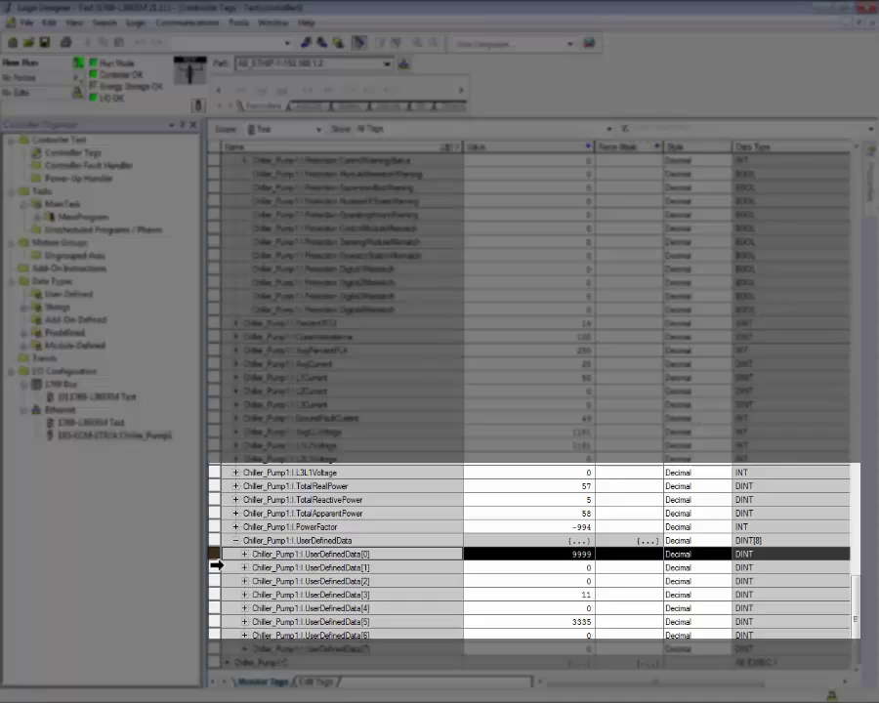
pyautogui.click(234, 570)
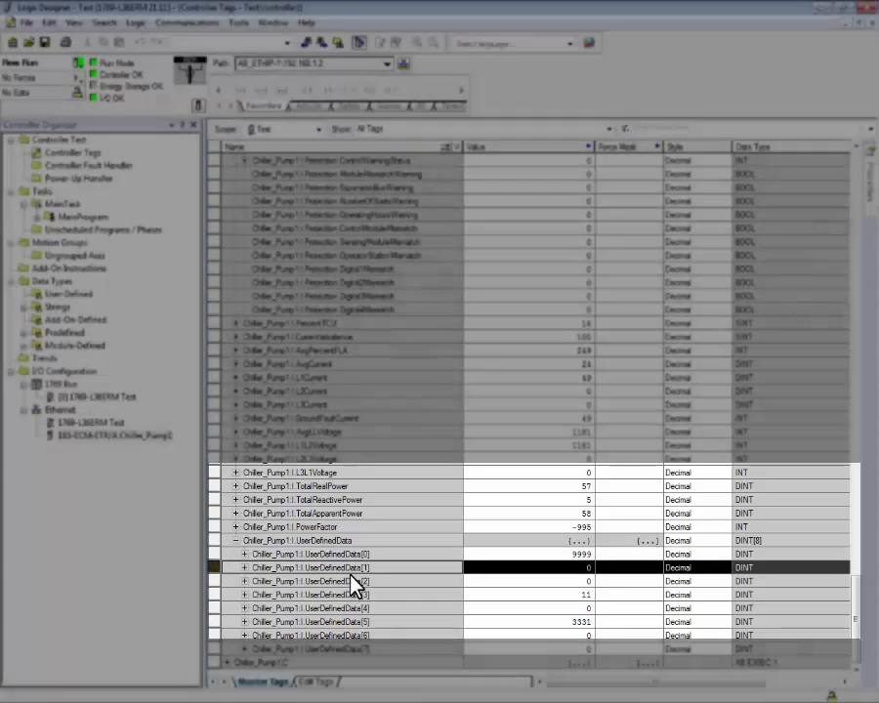
pyautogui.scroll(-12, 322, 538)
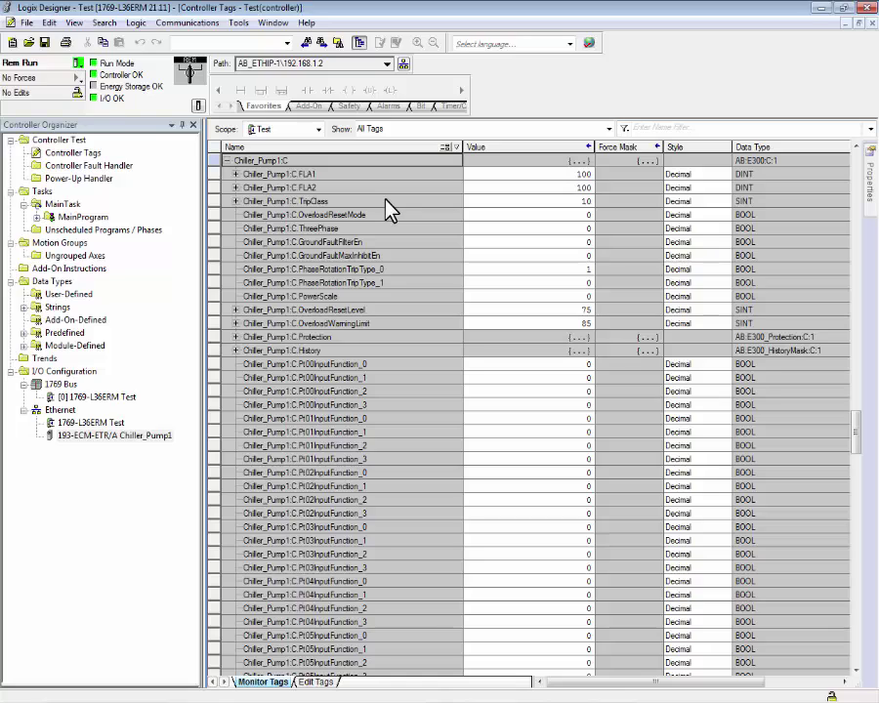
pyautogui.press('Down')
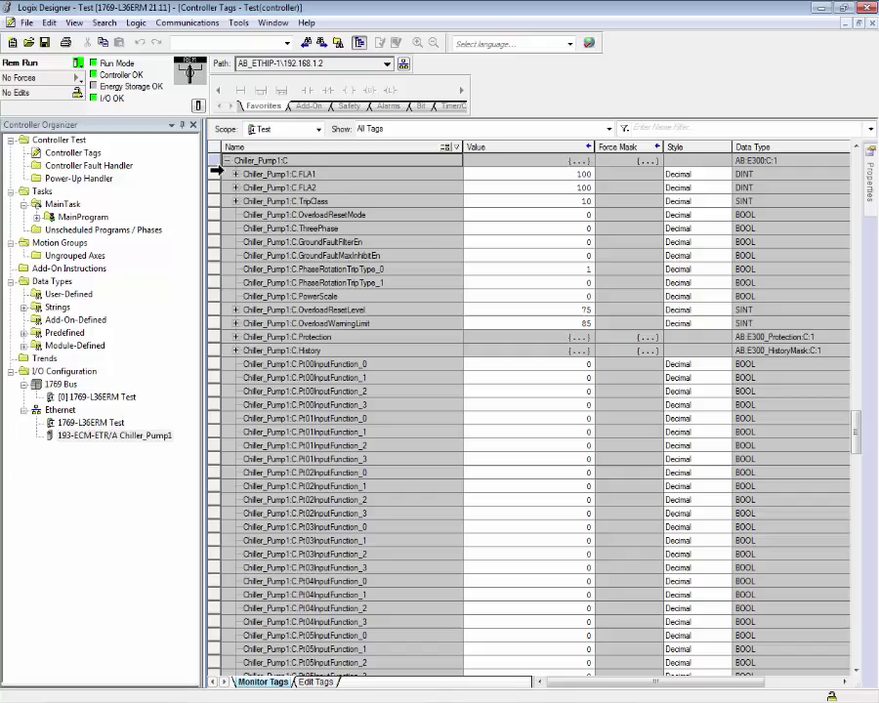
pyautogui.click(528, 174)
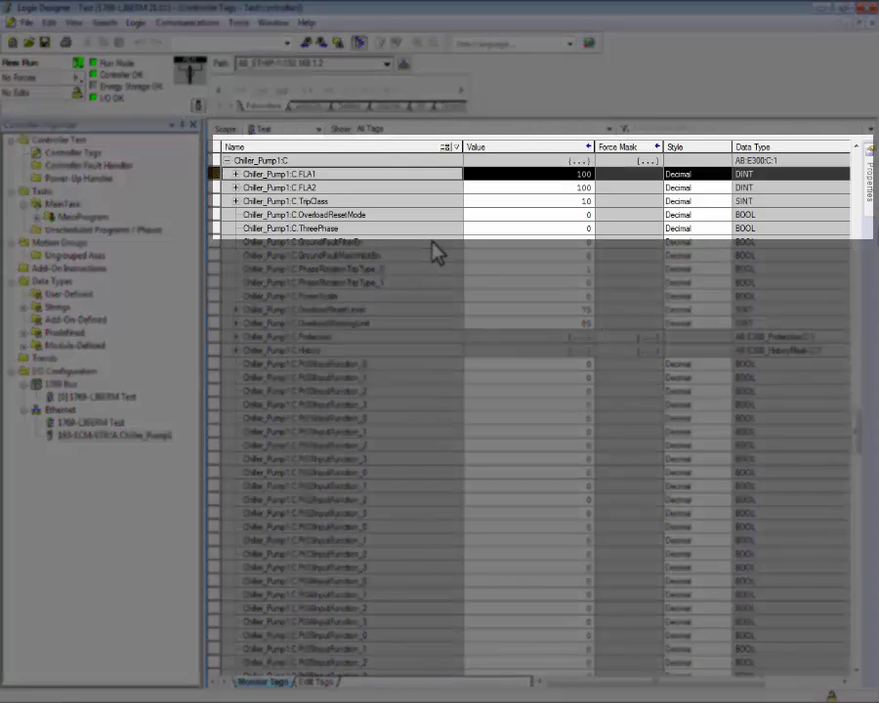